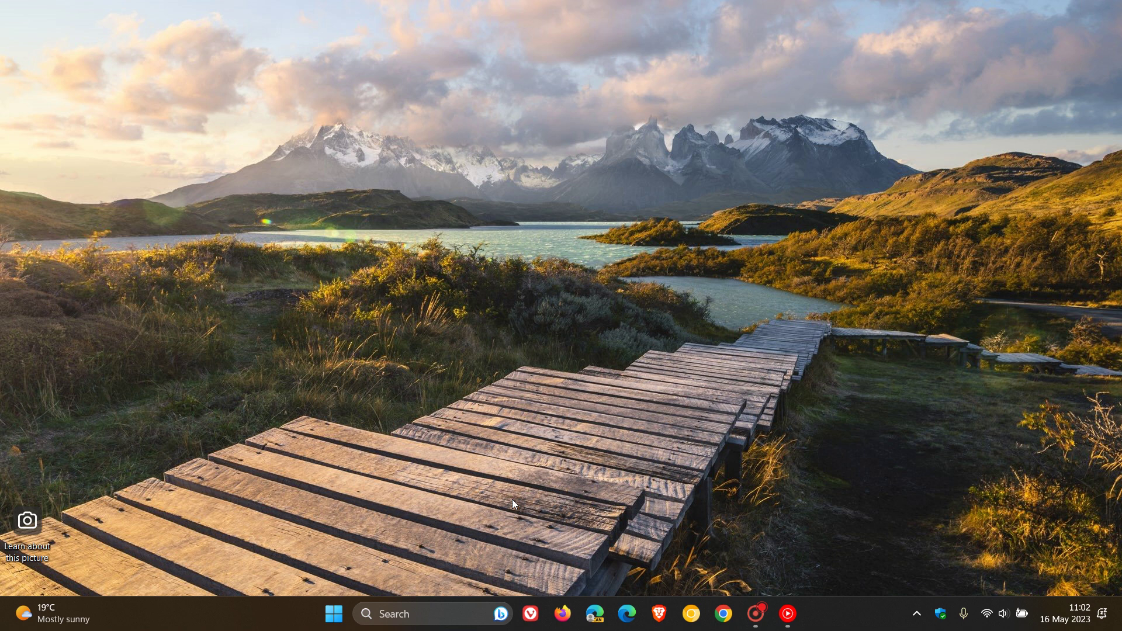
Open the taskbar search flyout showing the May 16 Bing highlight, games and trending content.
left_click(439, 612)
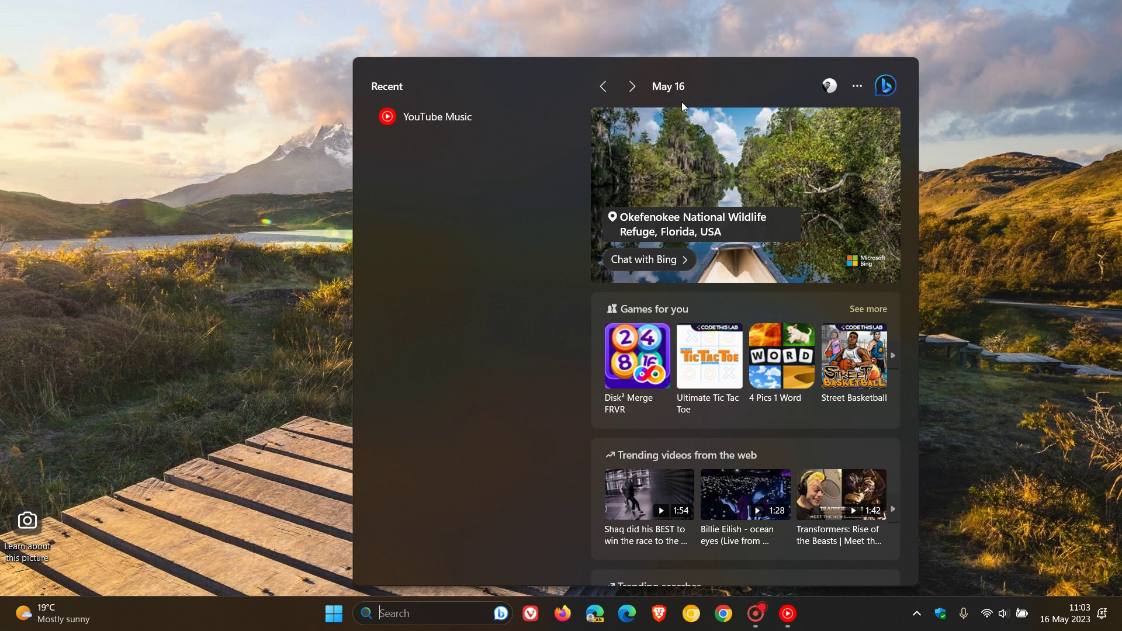
Step back through the daily Bing highlight images from May 16 to May 10.
left_click(602, 87)
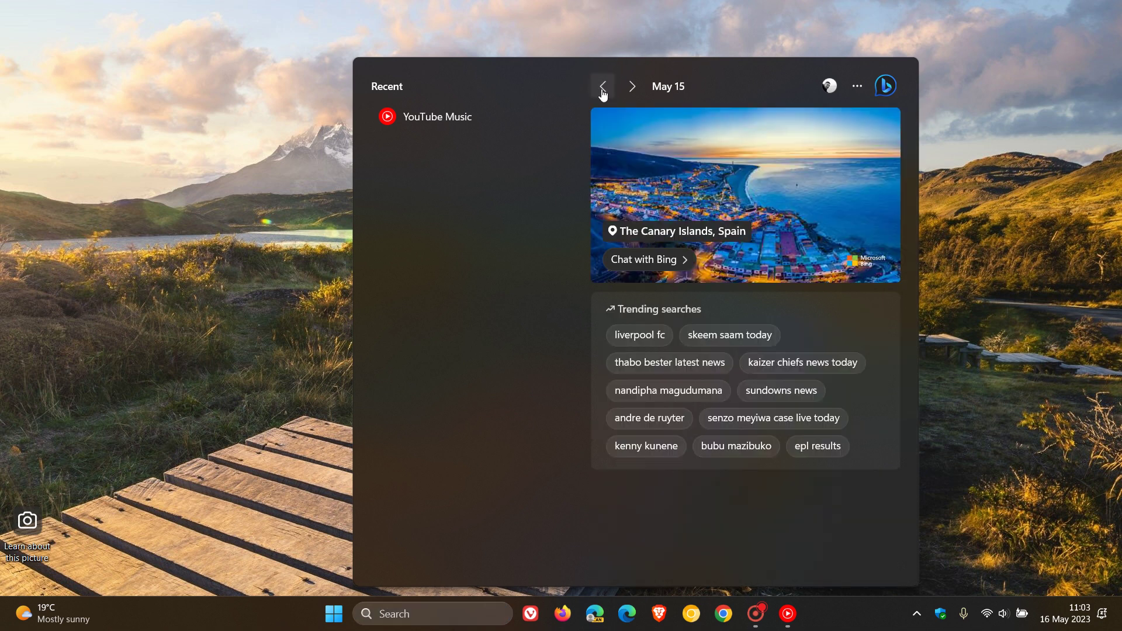
left_click(631, 90)
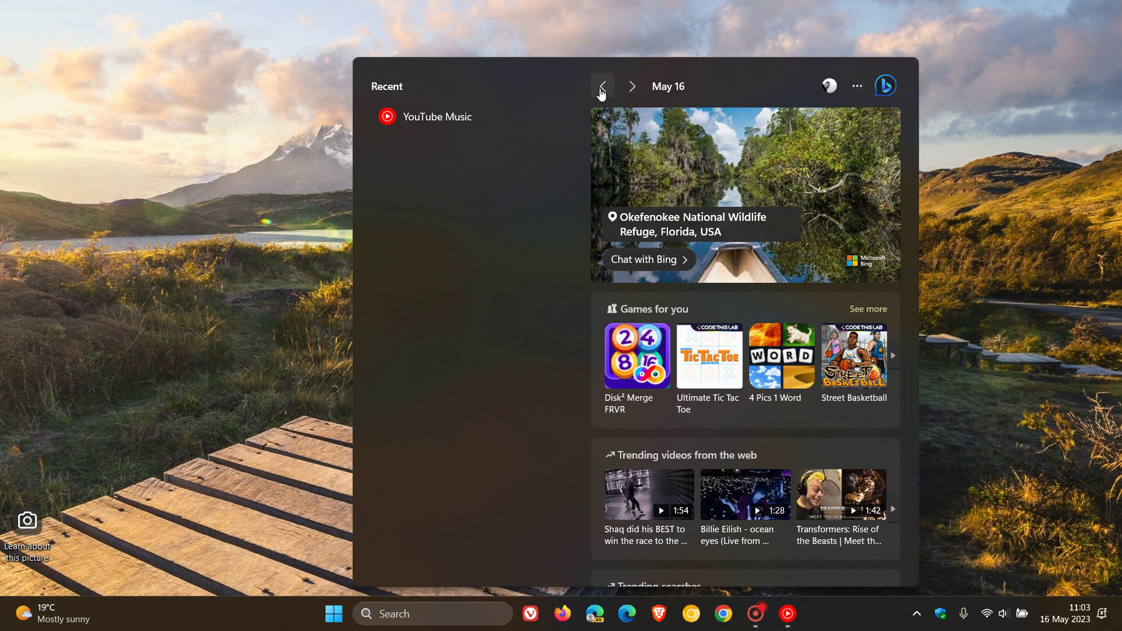
left_click(604, 89)
left_click(607, 94)
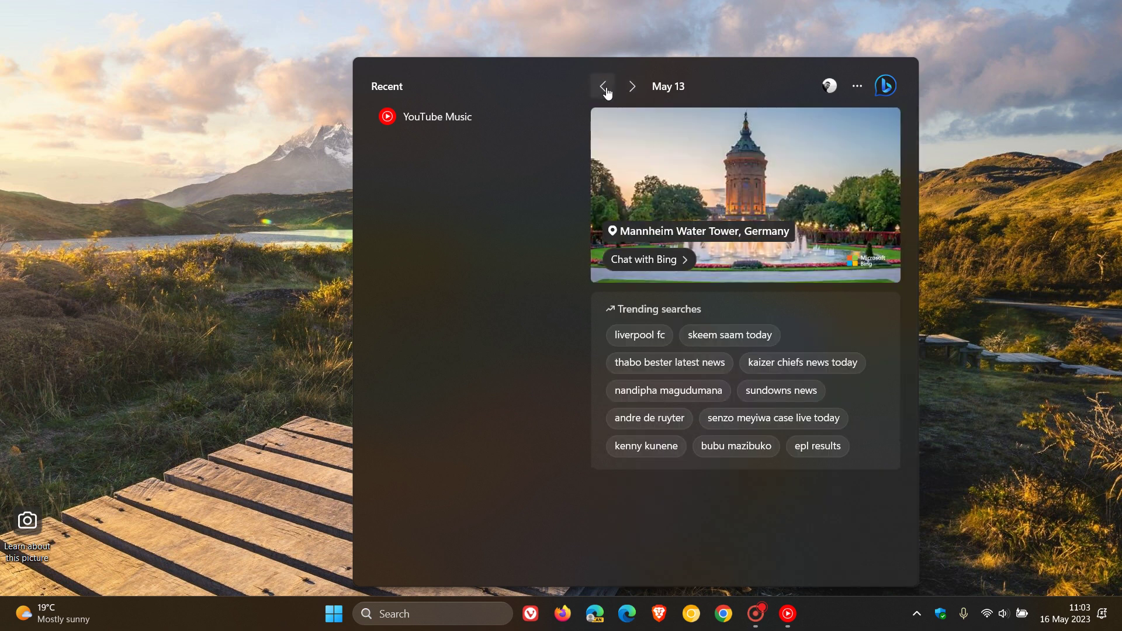
left_click(607, 93)
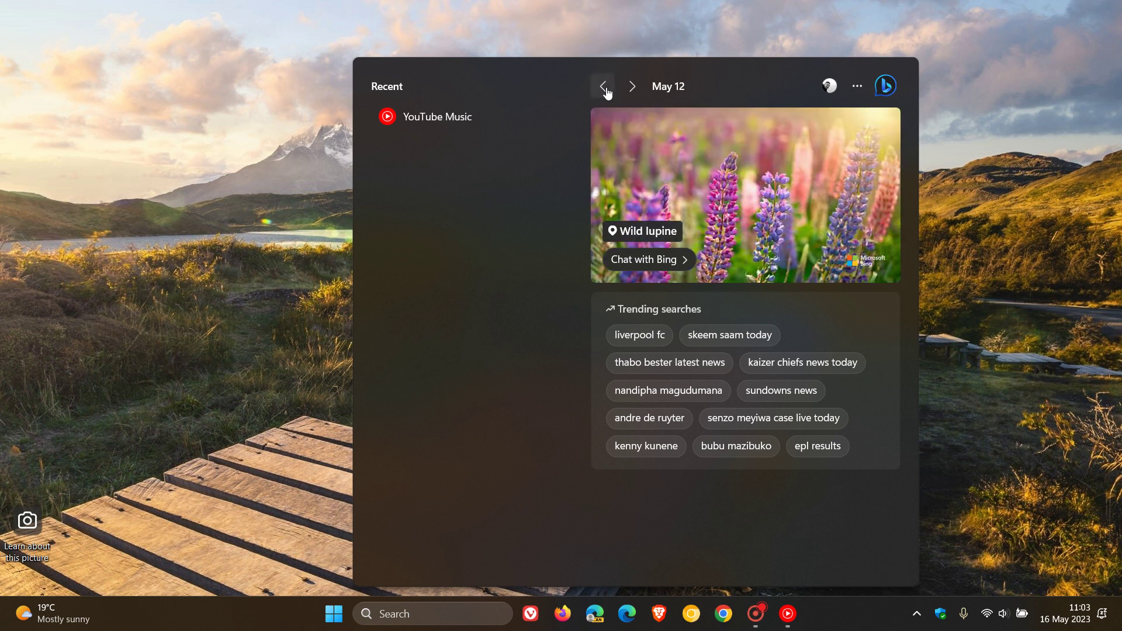
left_click(607, 94)
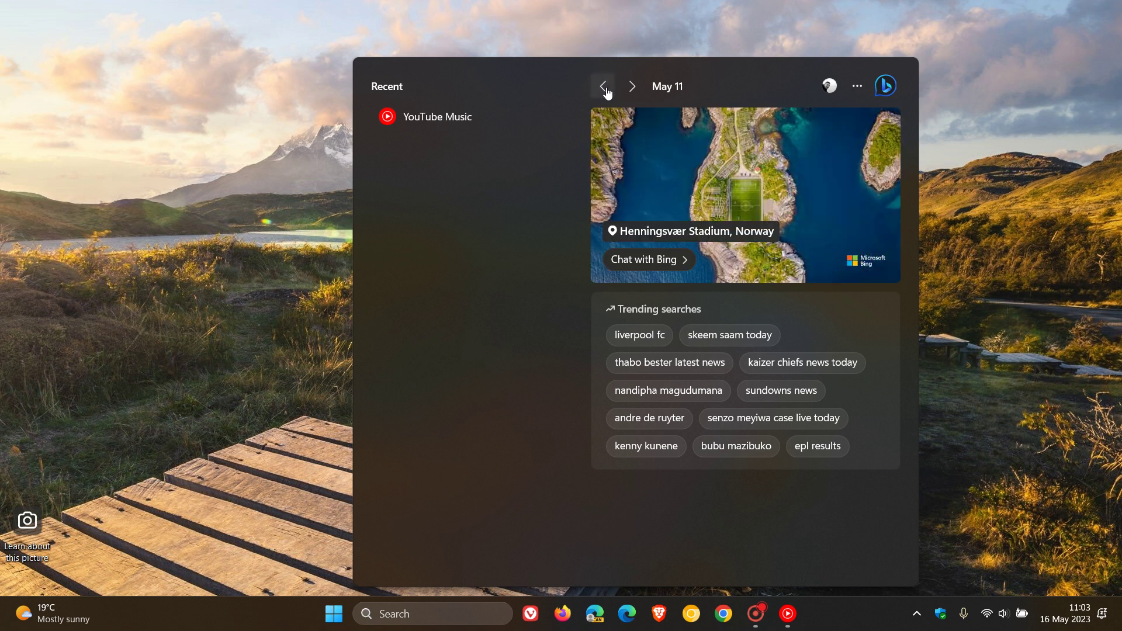
left_click(607, 94)
left_click(607, 94)
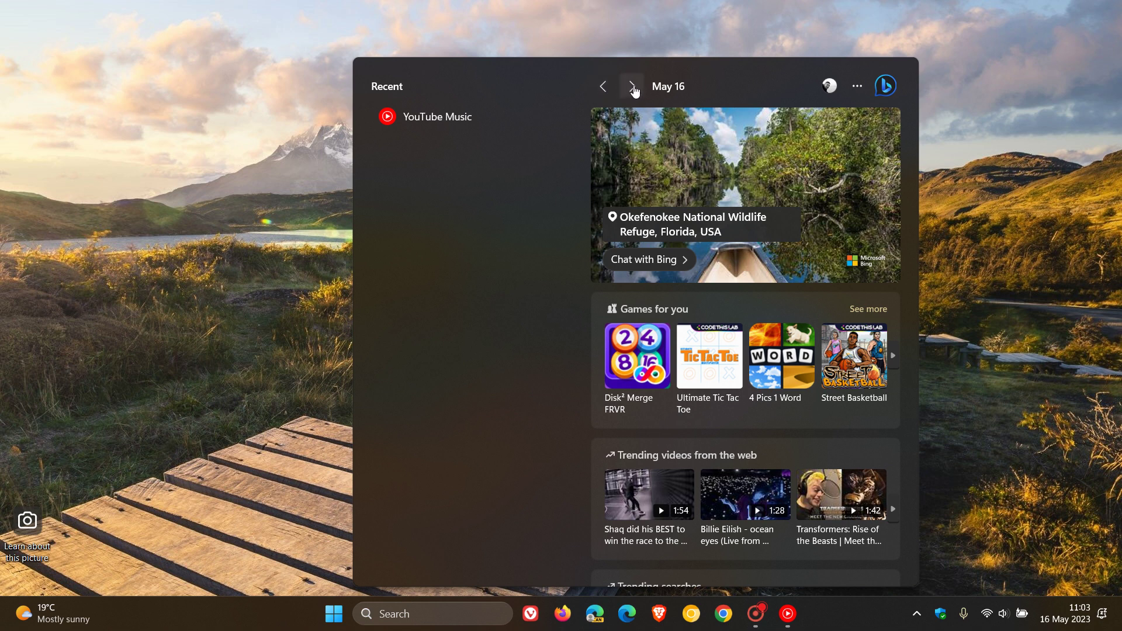
Step forward day by day from May 10 to today's May 16 Okefenokee image.
left_click(632, 88)
left_click(633, 87)
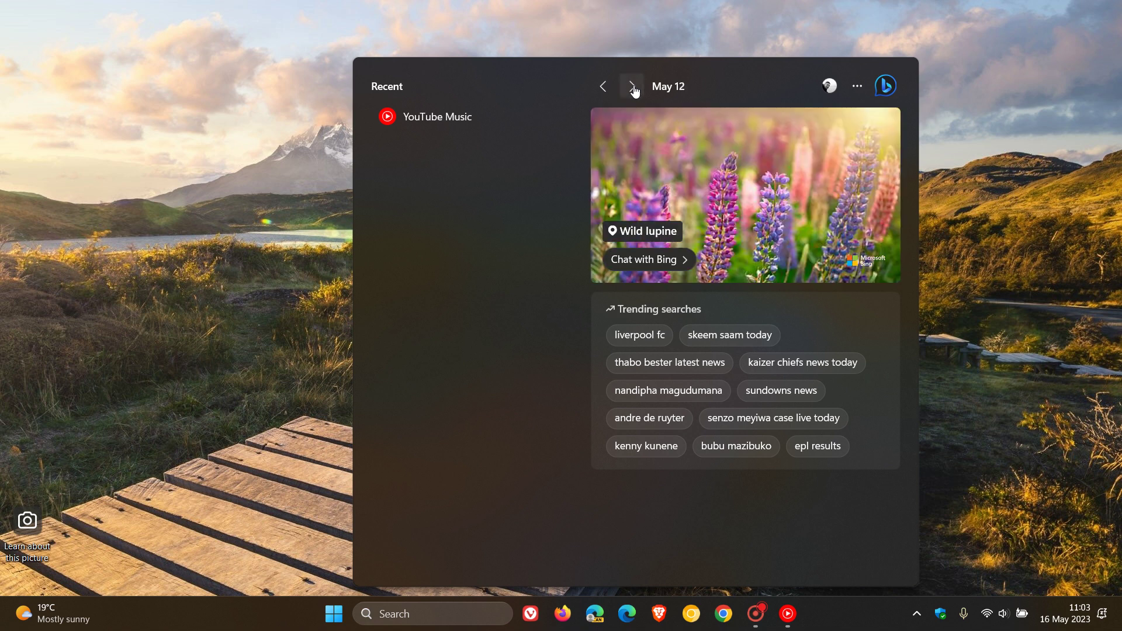
left_click(633, 88)
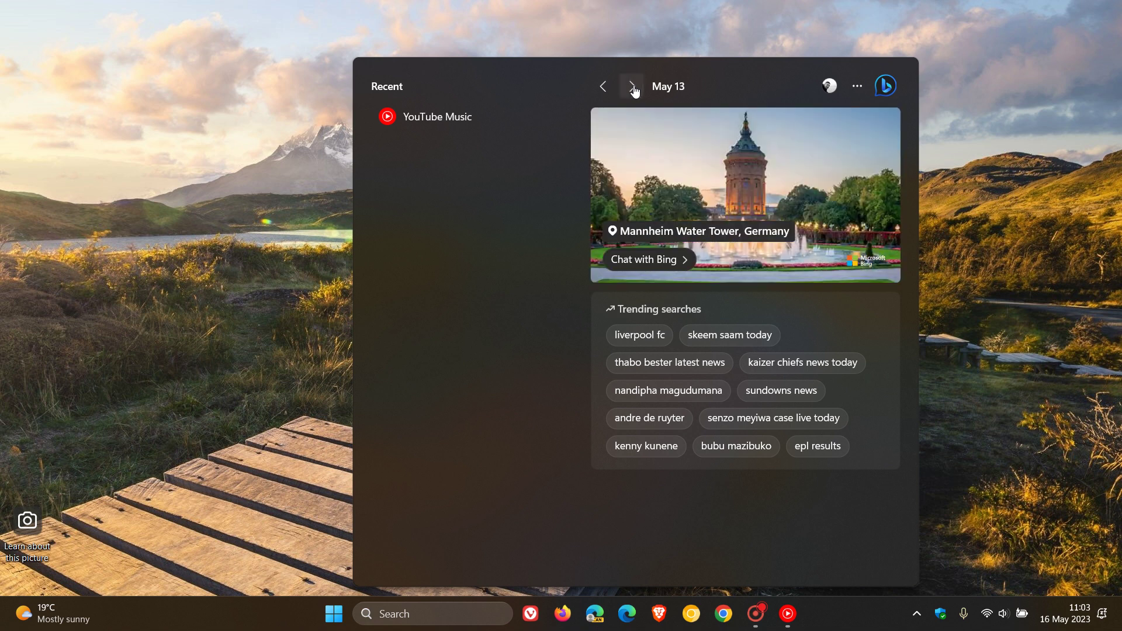
left_click(633, 88)
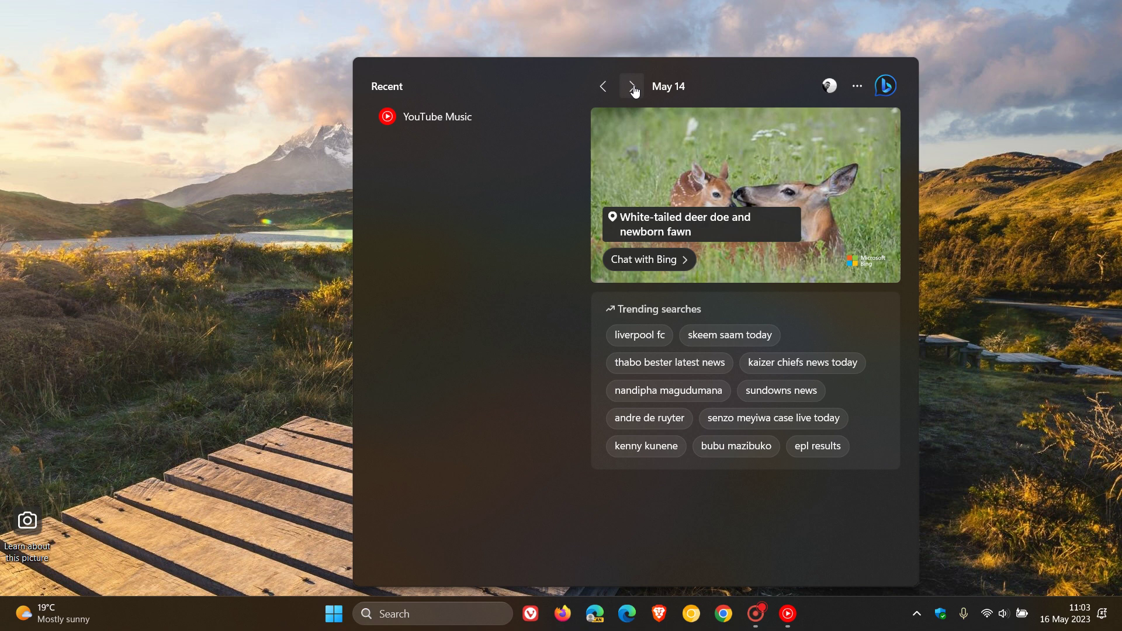
left_click(633, 88)
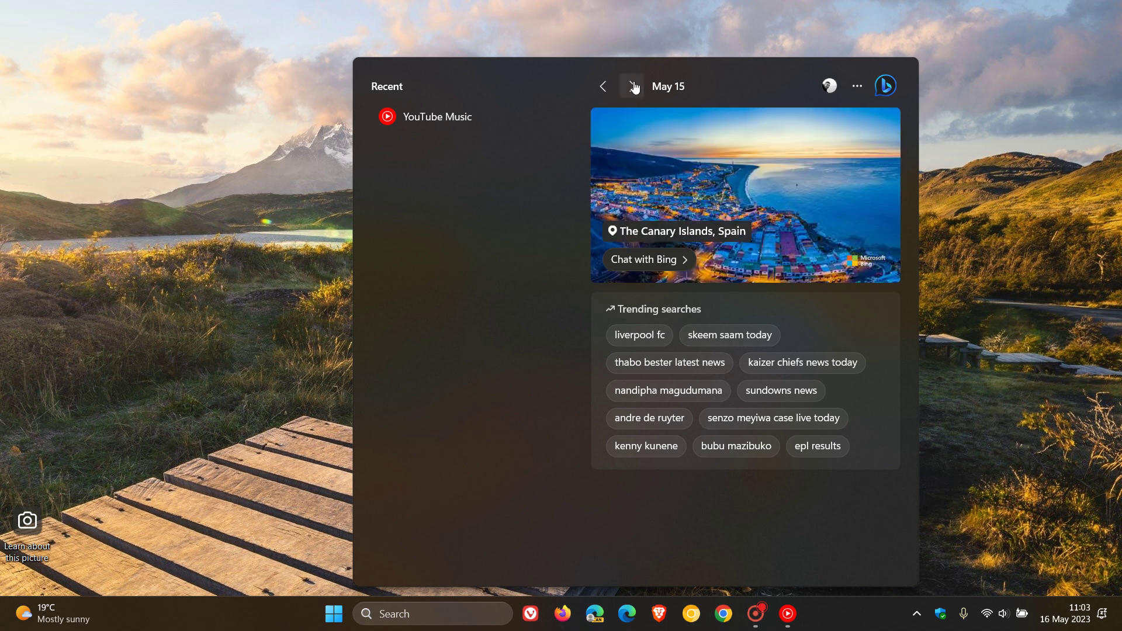
left_click(633, 88)
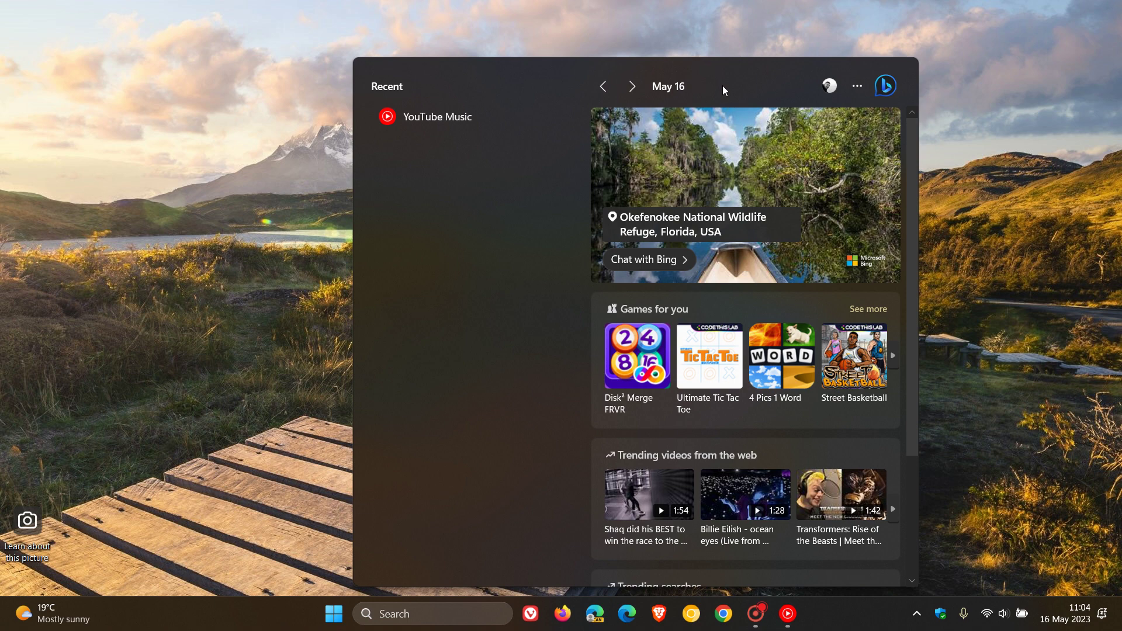
Close search and switch the wallpaper to the next picture, a mountain lake reflection.
left_click(293, 333)
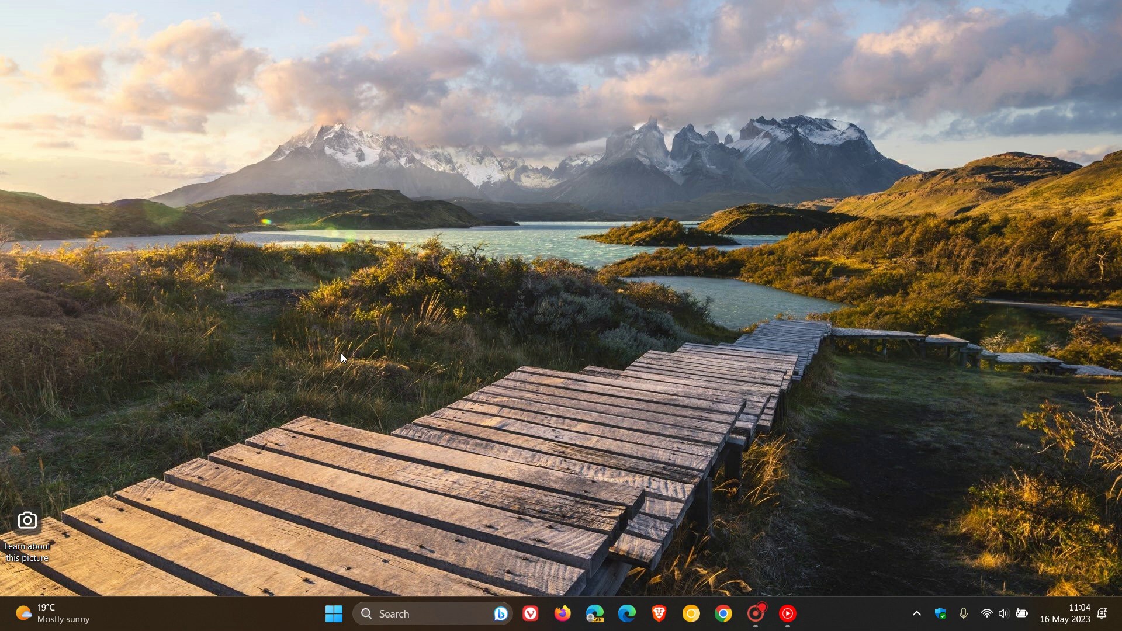
right_click(28, 528)
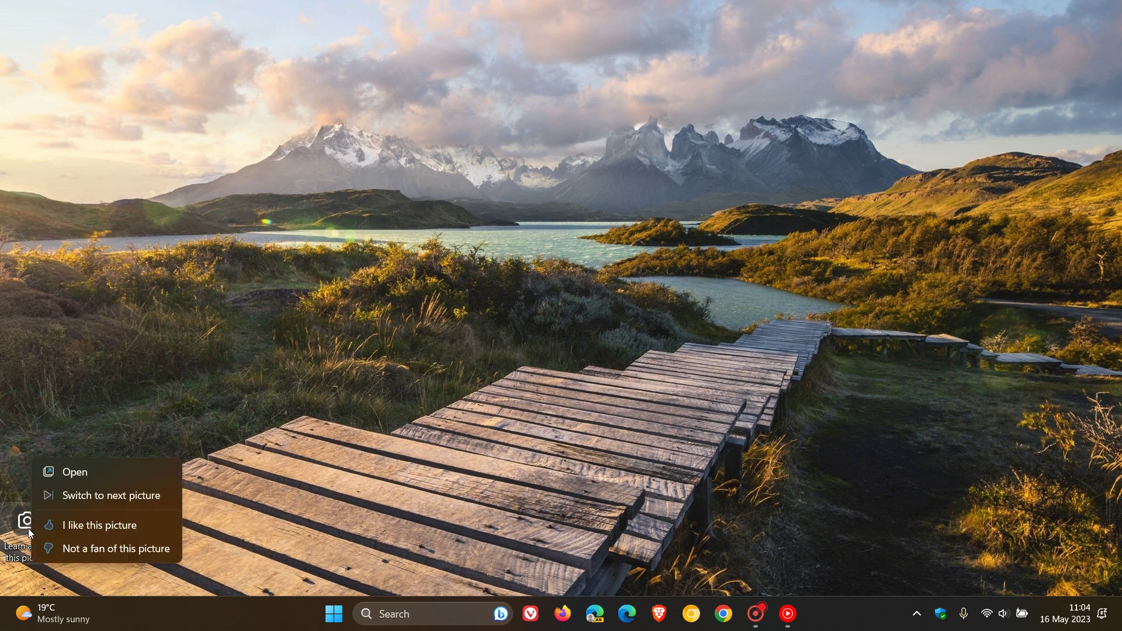
left_click(145, 495)
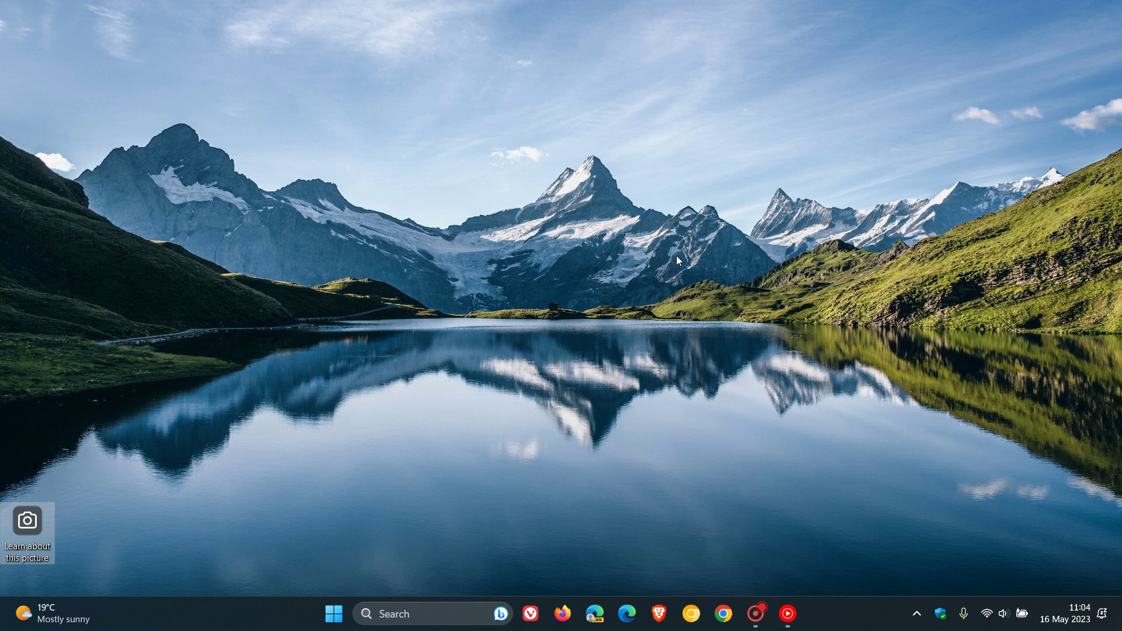
Reopen search, check the previous day and return to May 16, then dismiss the flyout.
left_click(438, 612)
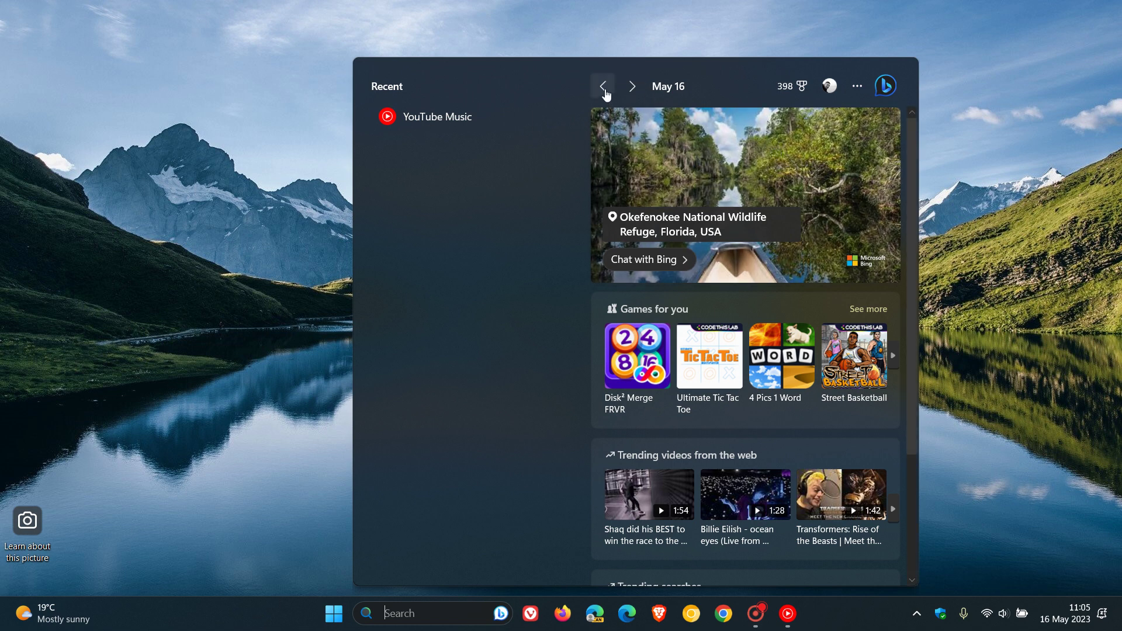
left_click(603, 88)
left_click(631, 87)
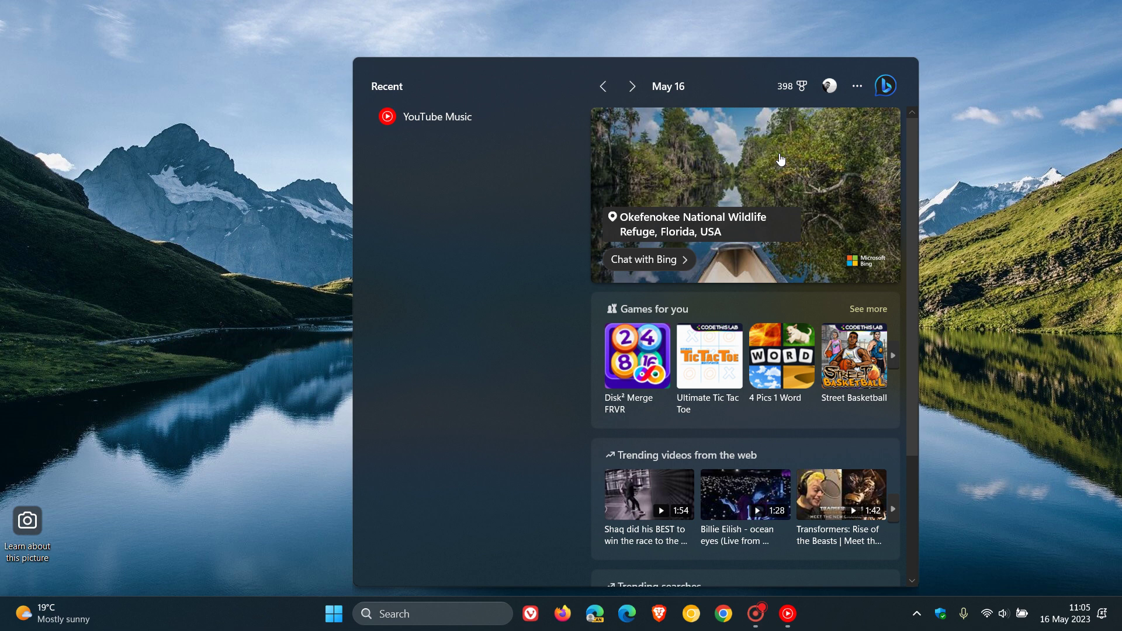
left_click(979, 212)
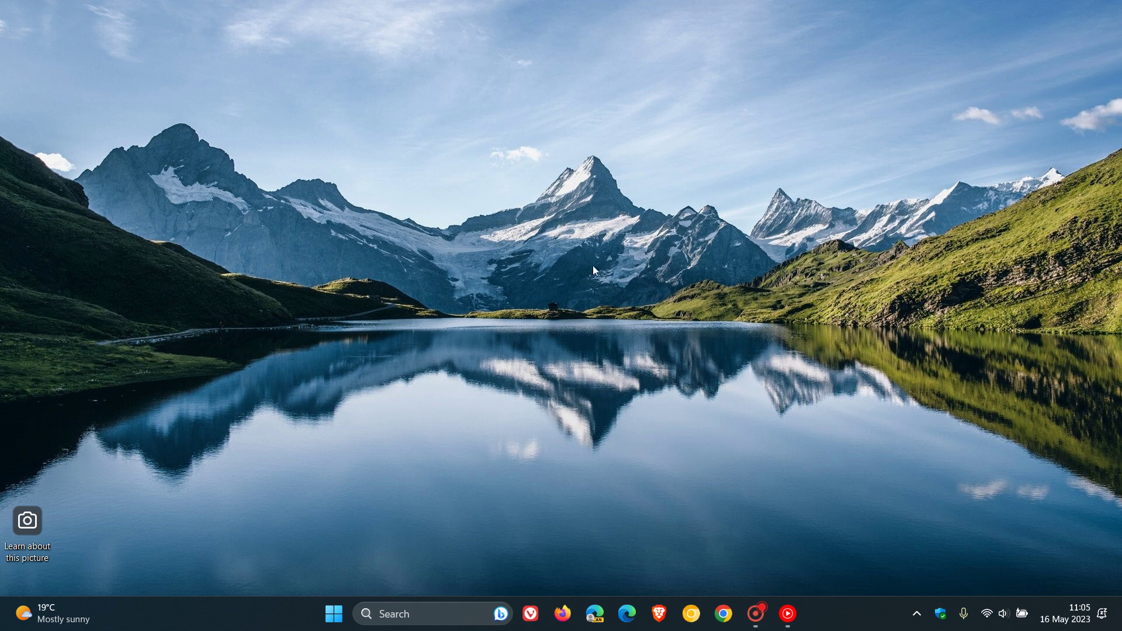
Go to Settings > Privacy & security > Search permissions.
left_click(334, 613)
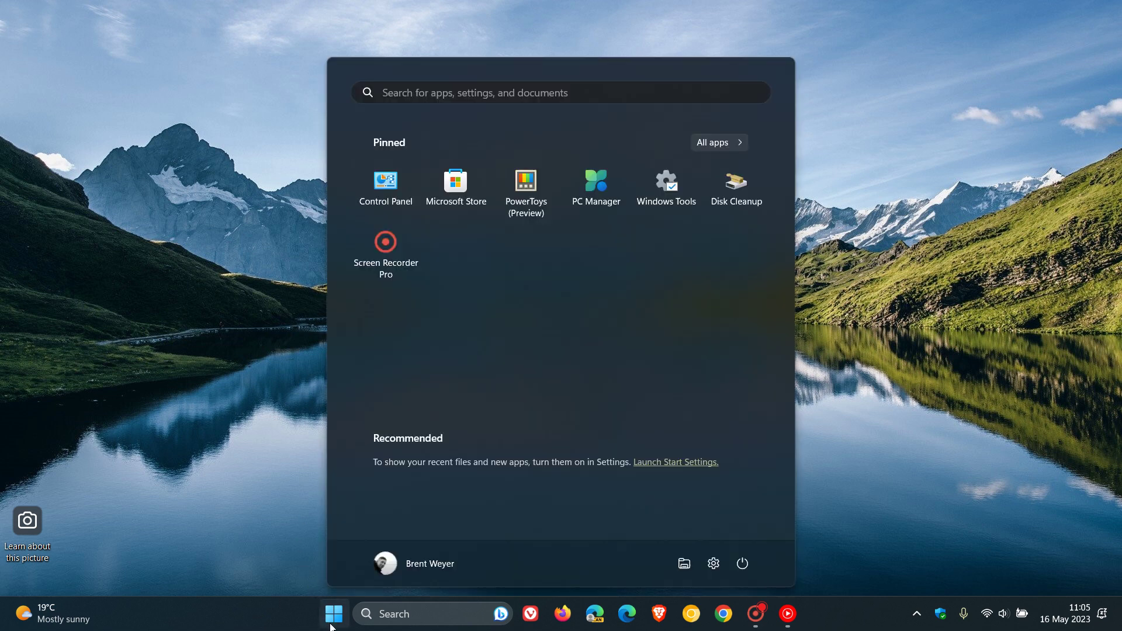
left_click(714, 564)
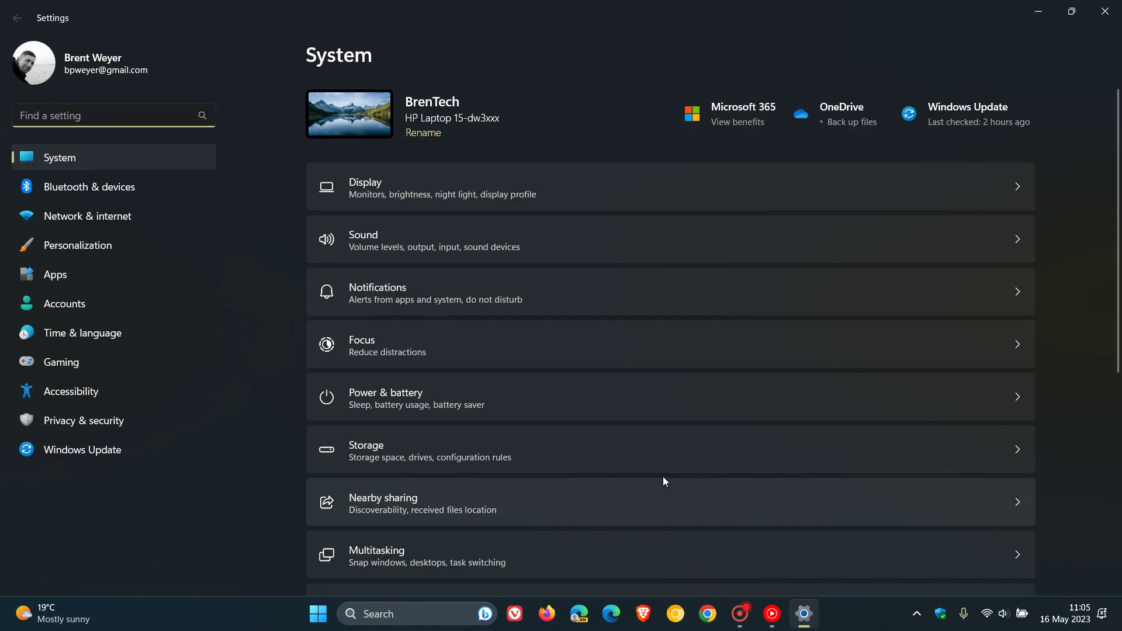
left_click(122, 429)
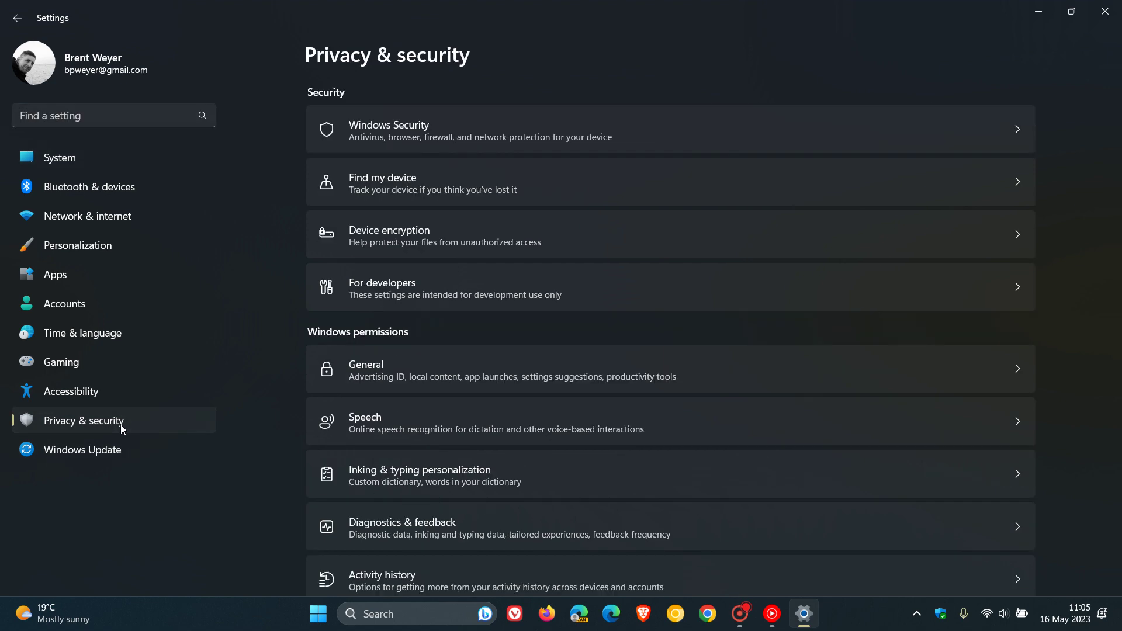
scroll(592, 331, "down", 3)
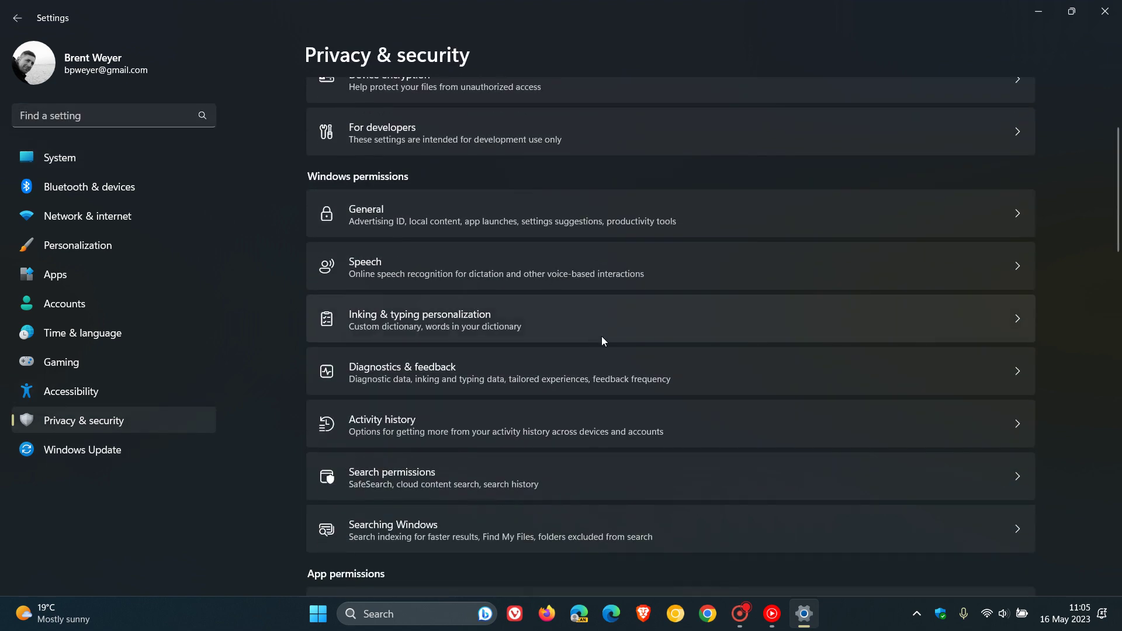
left_click(615, 486)
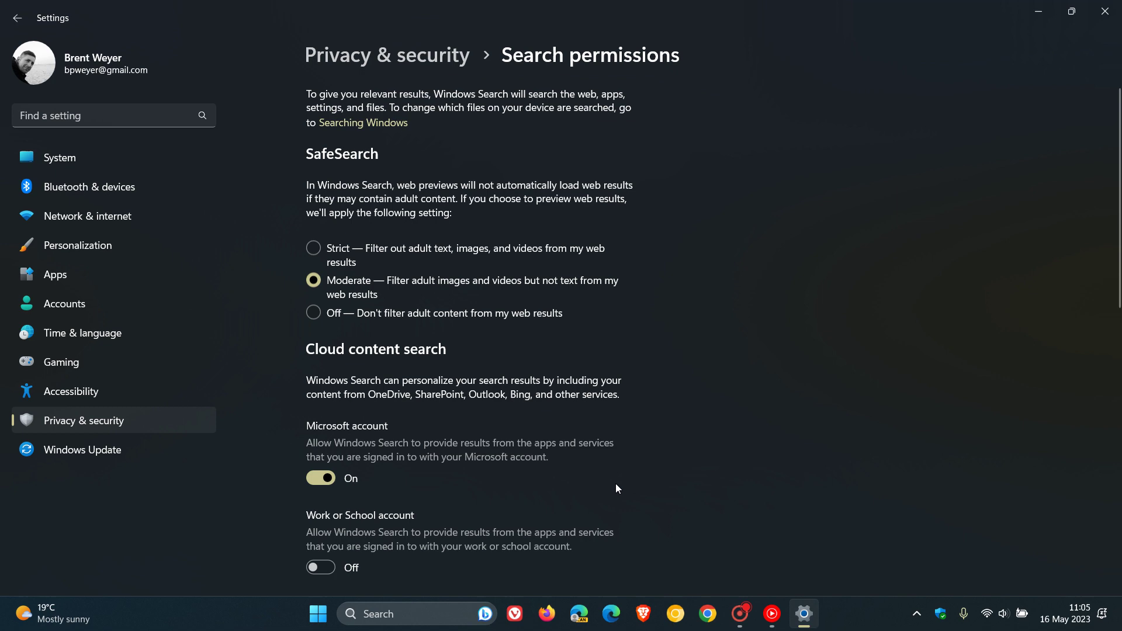
Turn off Show search highlights.
scroll(692, 375, "down", 2)
scroll(692, 375, "down", 4)
scroll(692, 380, "down", 2)
scroll(692, 379, "down", 3)
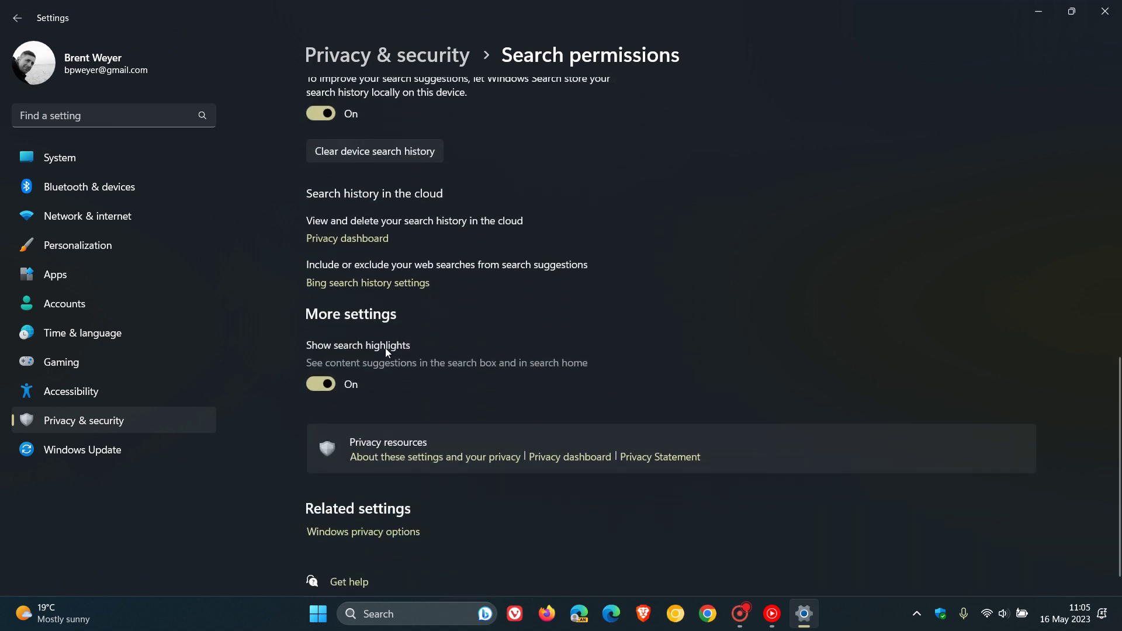
left_click(315, 383)
left_click(1039, 11)
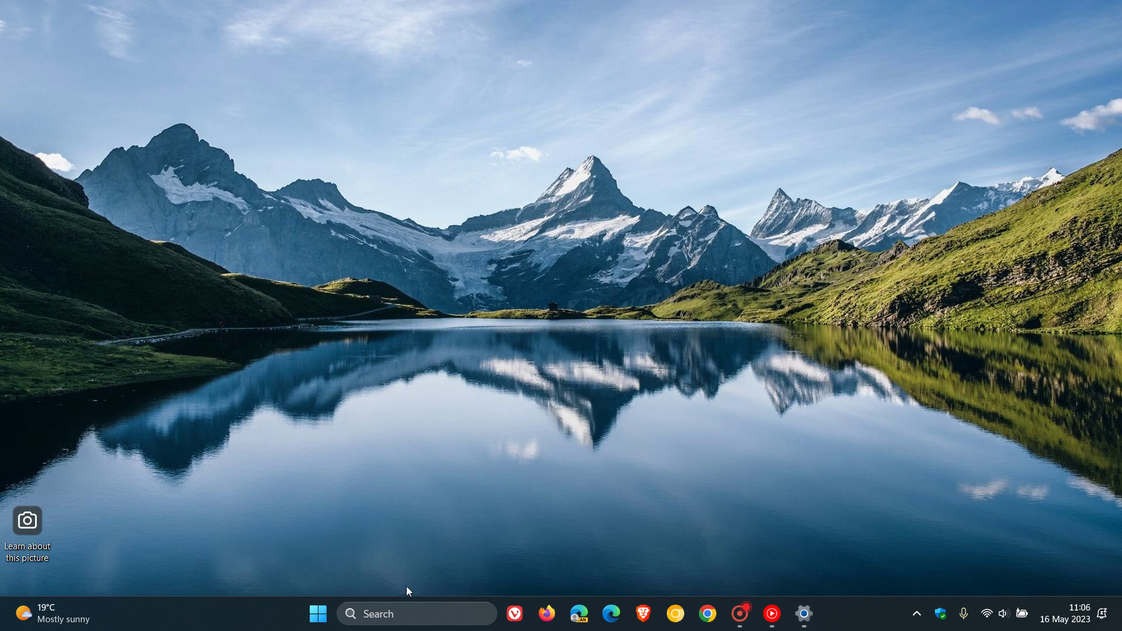
left_click(410, 612)
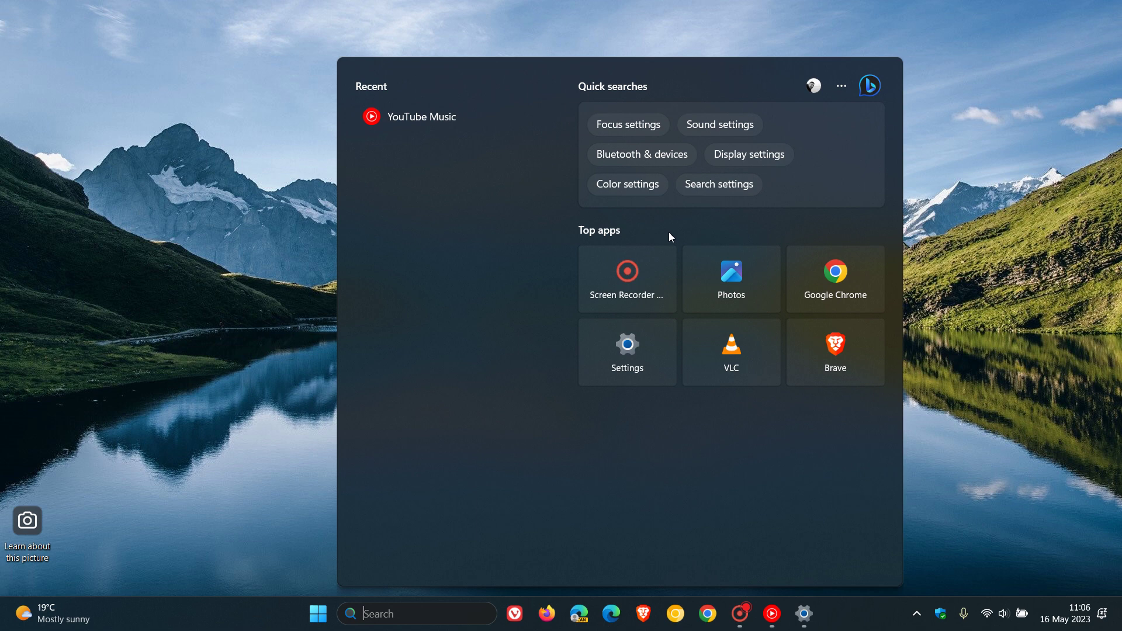
left_click(978, 217)
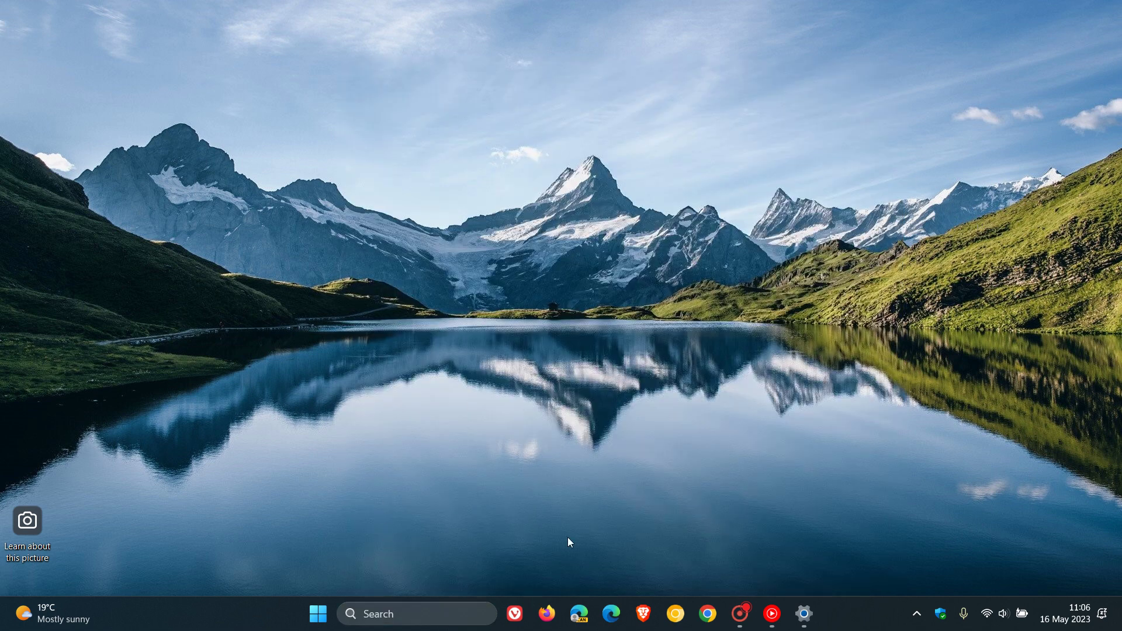
Turn Show search highlights back on in Settings and minimize the window.
left_click(804, 613)
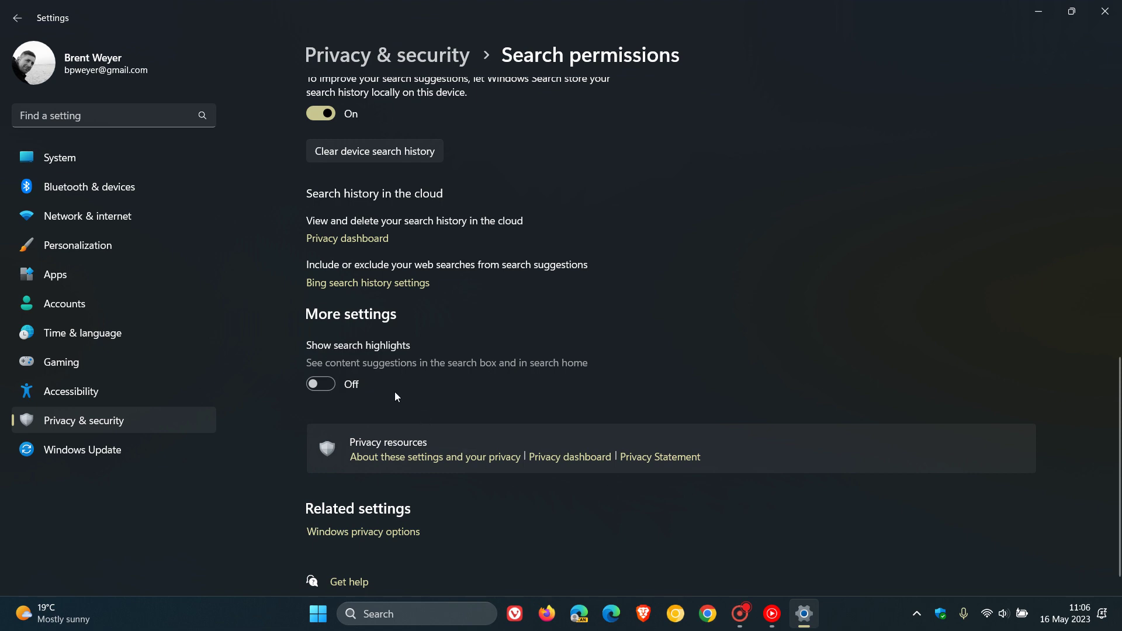
left_click(329, 388)
left_click(1038, 11)
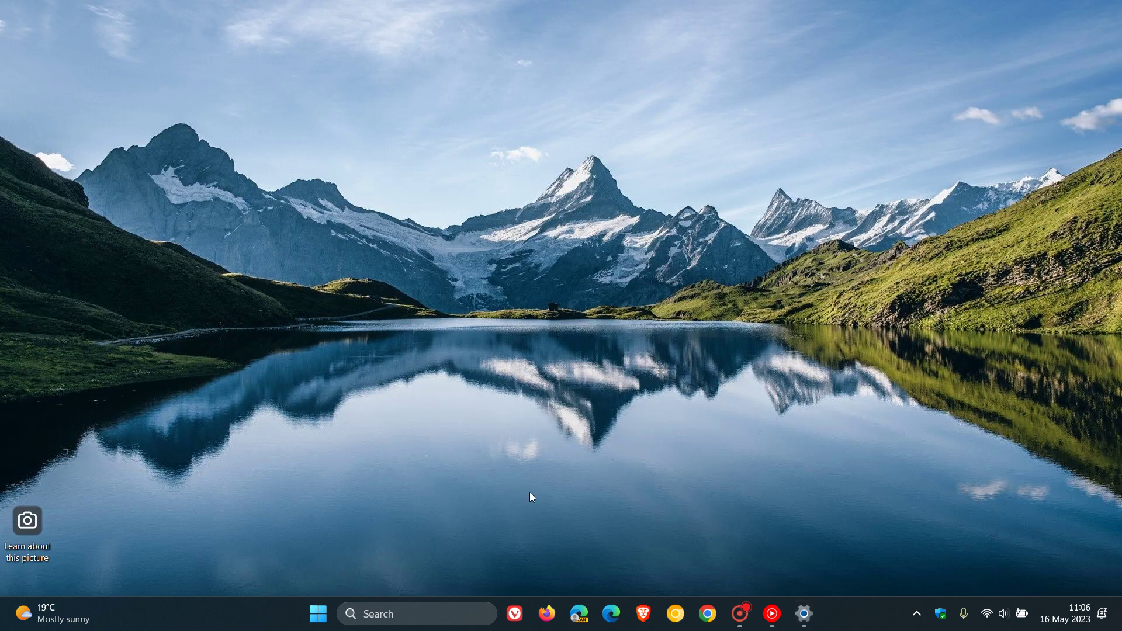
Open search, view the May 15 highlight and return to May 16, then close it.
left_click(427, 611)
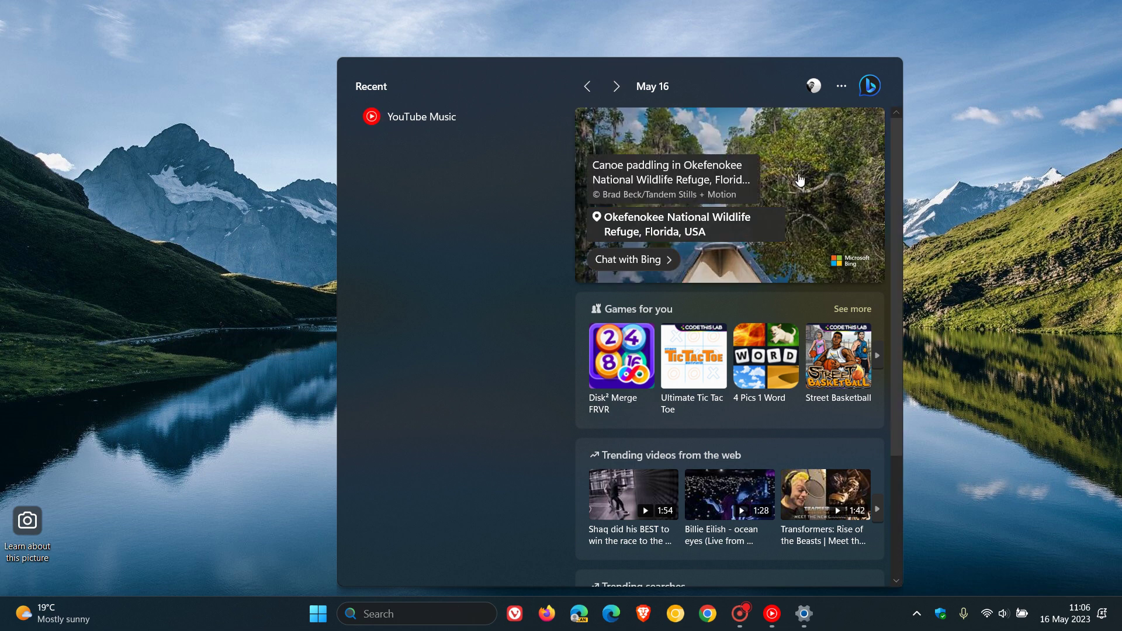
left_click(587, 87)
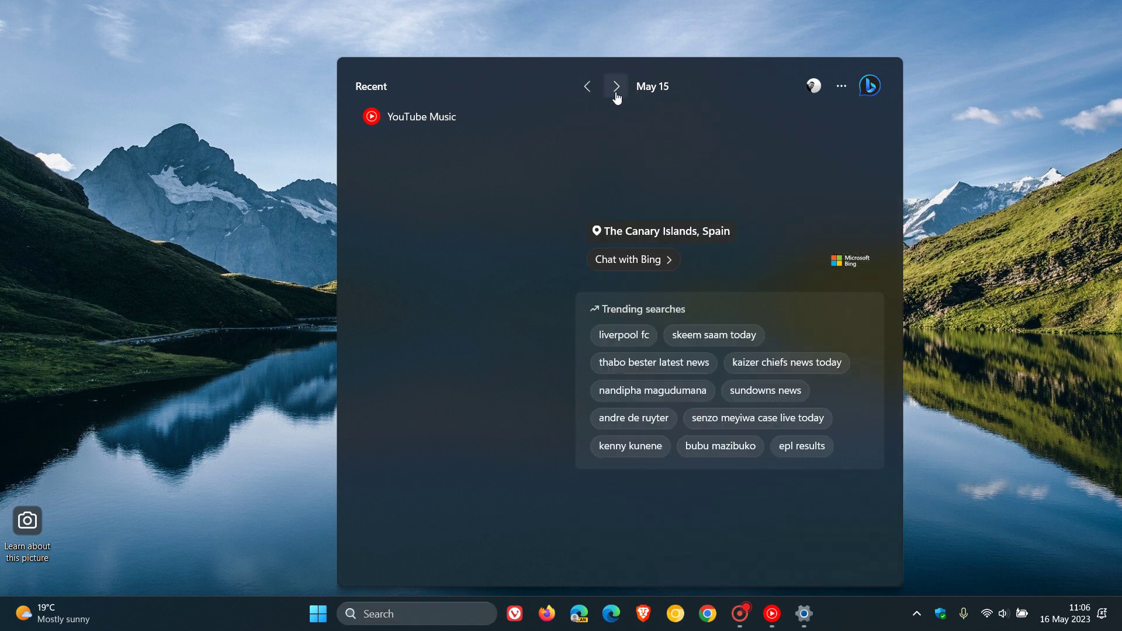
left_click(616, 88)
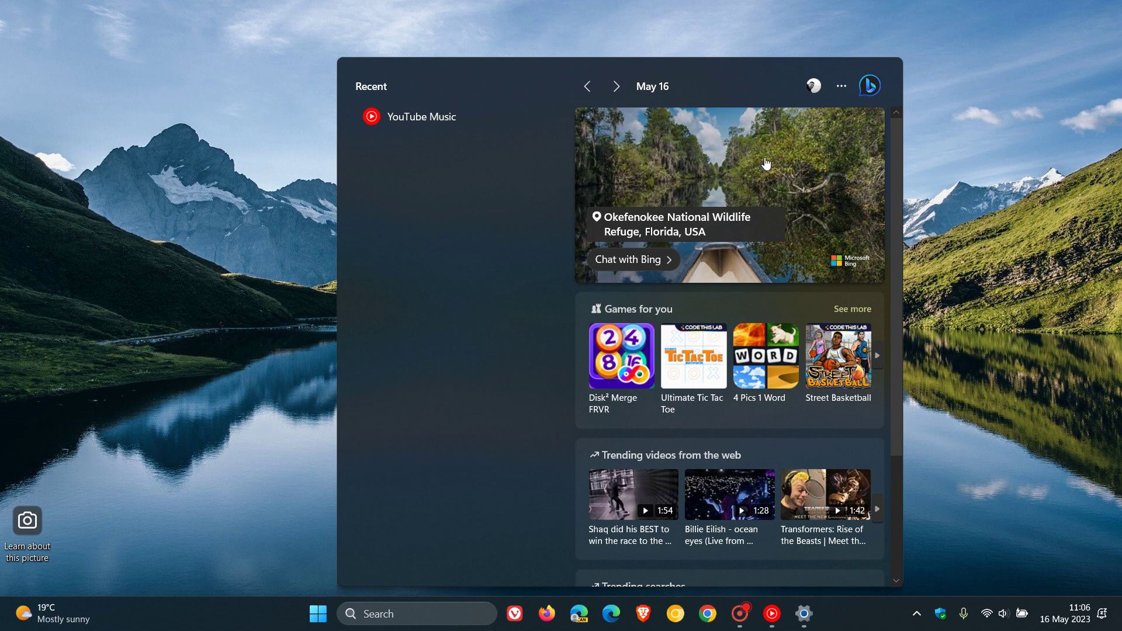
left_click(974, 191)
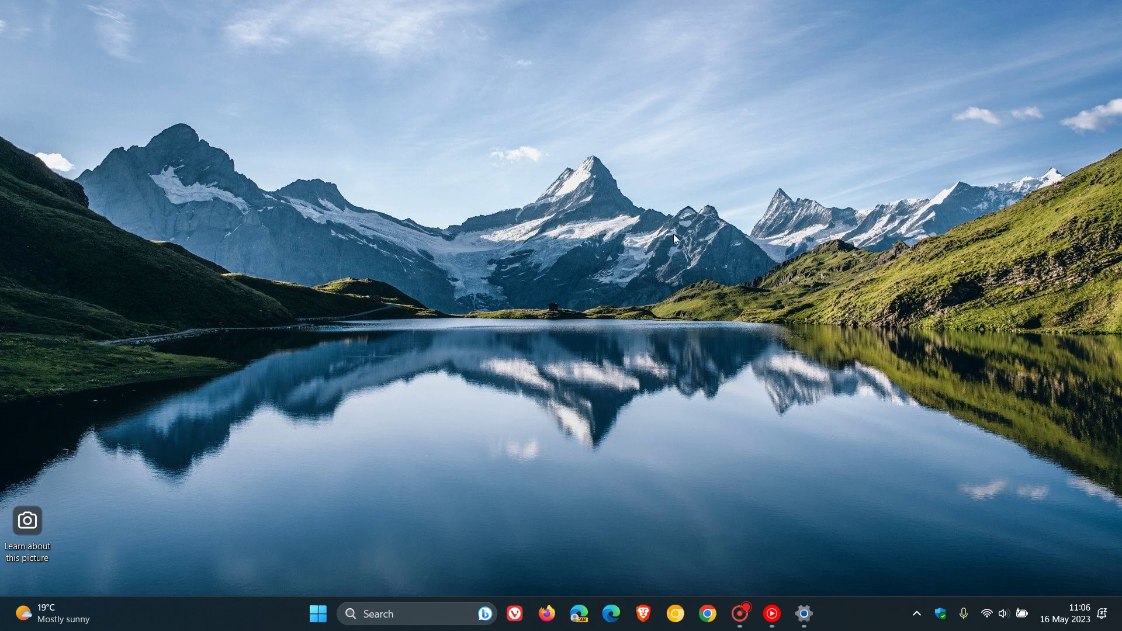